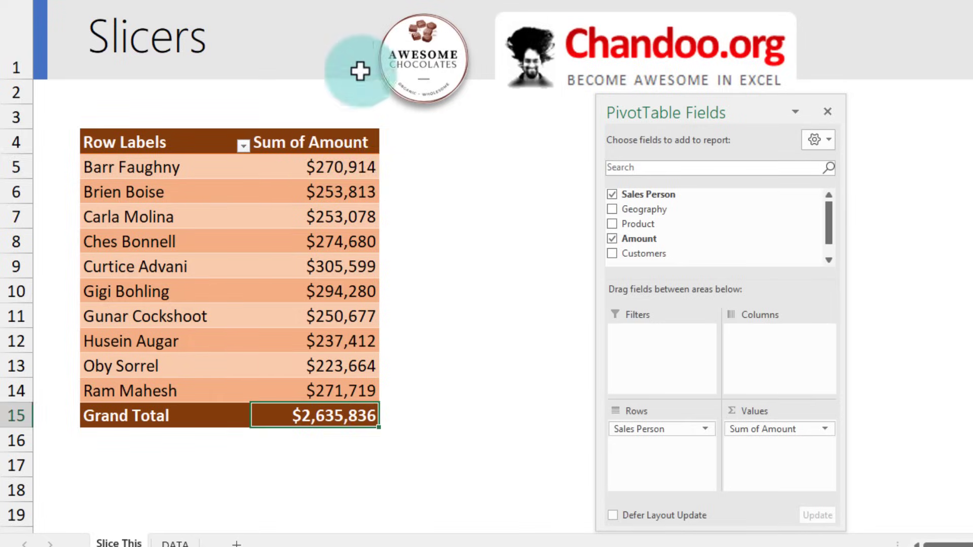
Add Geography as a report filter set to India, cutting the grand total to $469,511
{"action": "left_click_drag", "start_coordinate": [352, 158], "coordinate": [339, 410]}
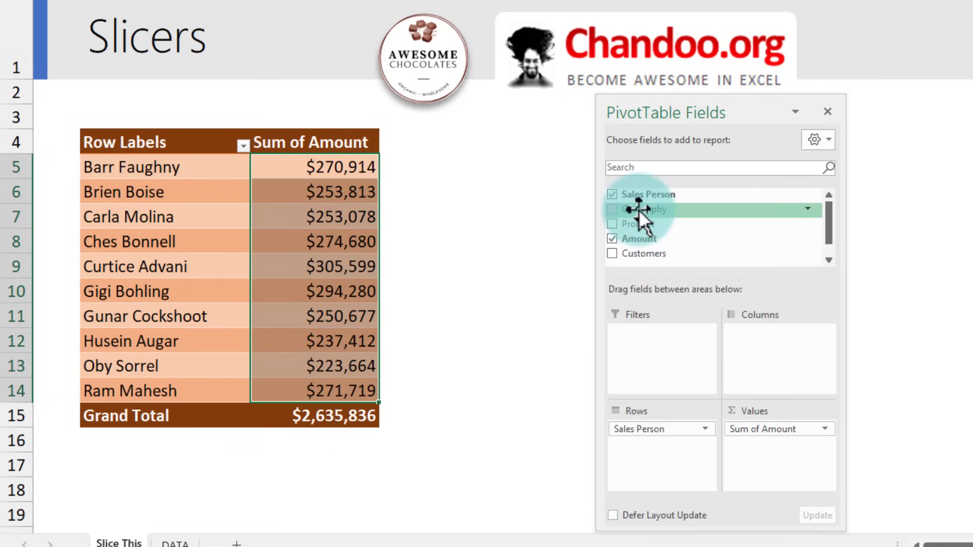
{"action": "left_click_drag", "start_coordinate": [638, 210], "coordinate": [646, 345]}
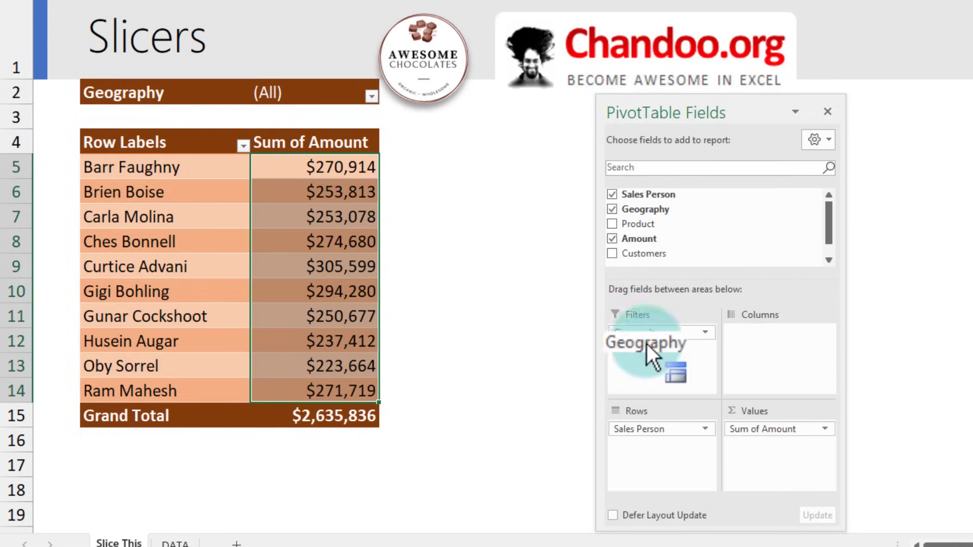
{"action": "left_click", "coordinate": [371, 97]}
{"action": "left_click", "coordinate": [224, 174]}
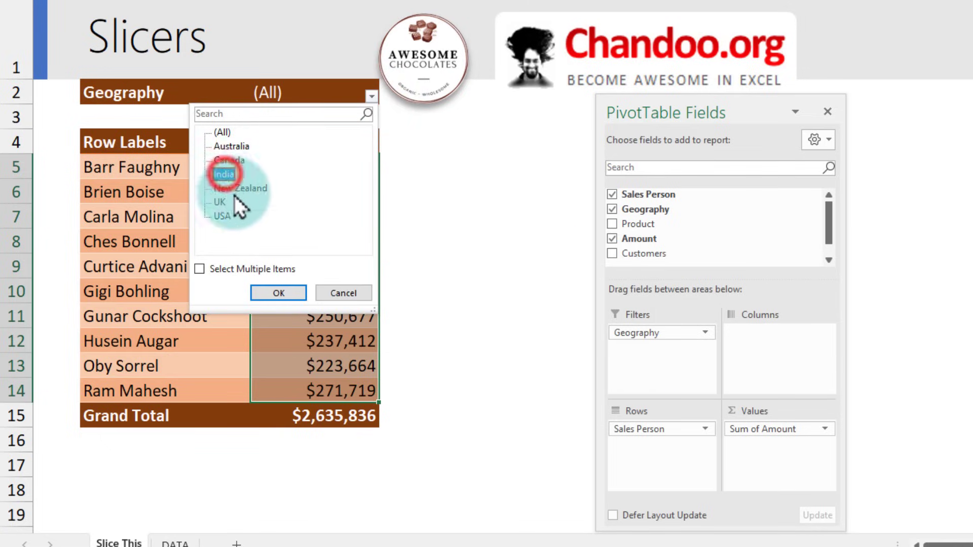
{"action": "left_click", "coordinate": [279, 293]}
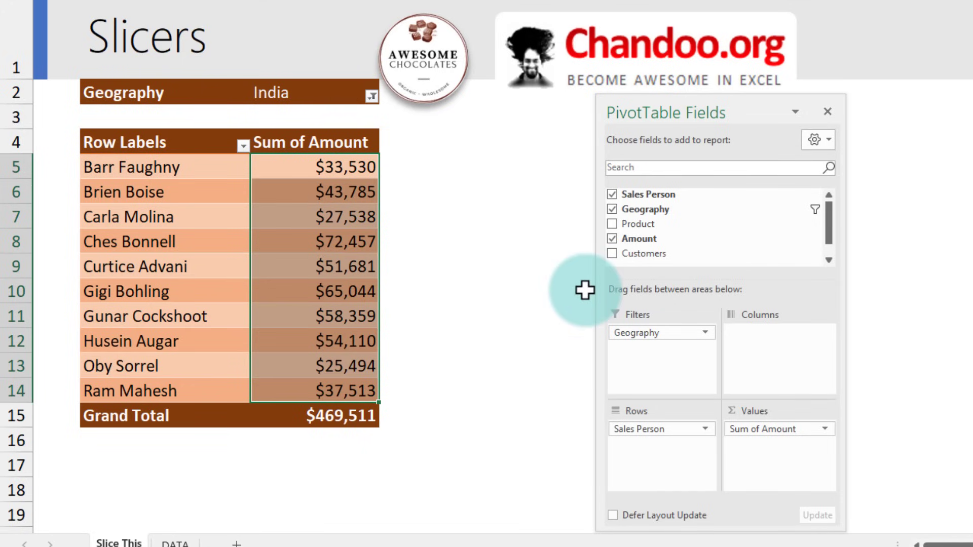
{"action": "left_click_drag", "start_coordinate": [650, 312], "coordinate": [650, 312]}
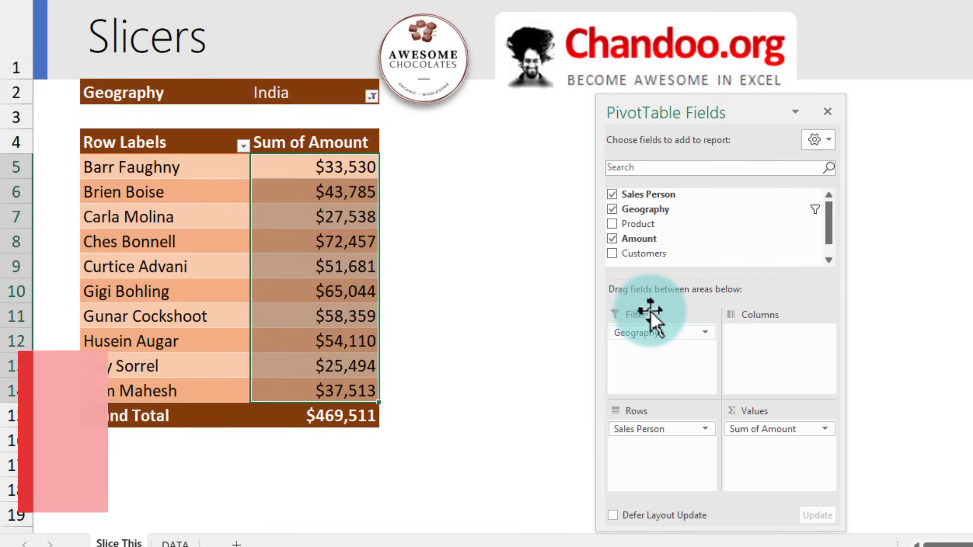
Remove the Geography report filter and add a Geography slicer listing all six countries
{"action": "left_click_drag", "start_coordinate": [650, 311], "coordinate": [546, 303]}
{"action": "left_click_drag", "start_coordinate": [641, 210], "coordinate": [647, 334]}
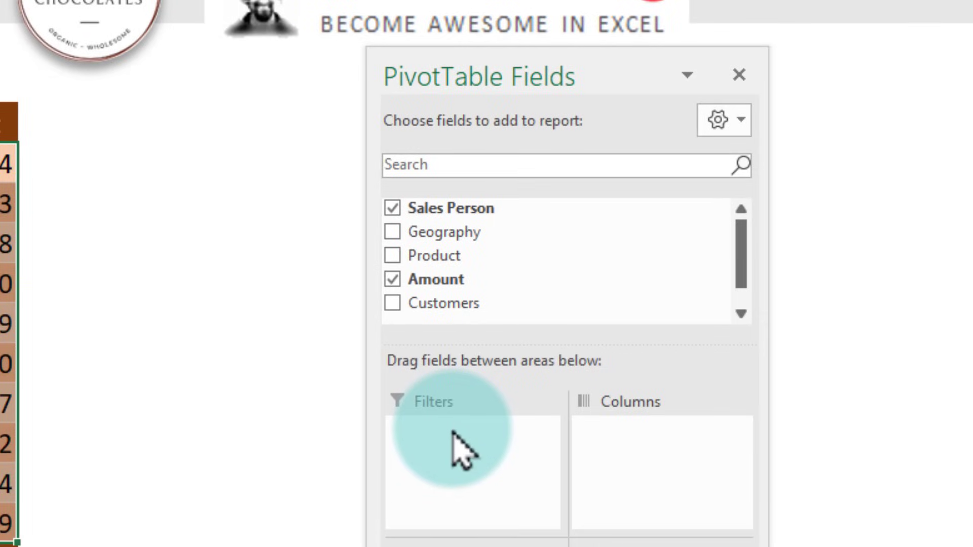
{"action": "left_click_drag", "start_coordinate": [459, 449], "coordinate": [456, 233]}
{"action": "right_click", "coordinate": [462, 236]}
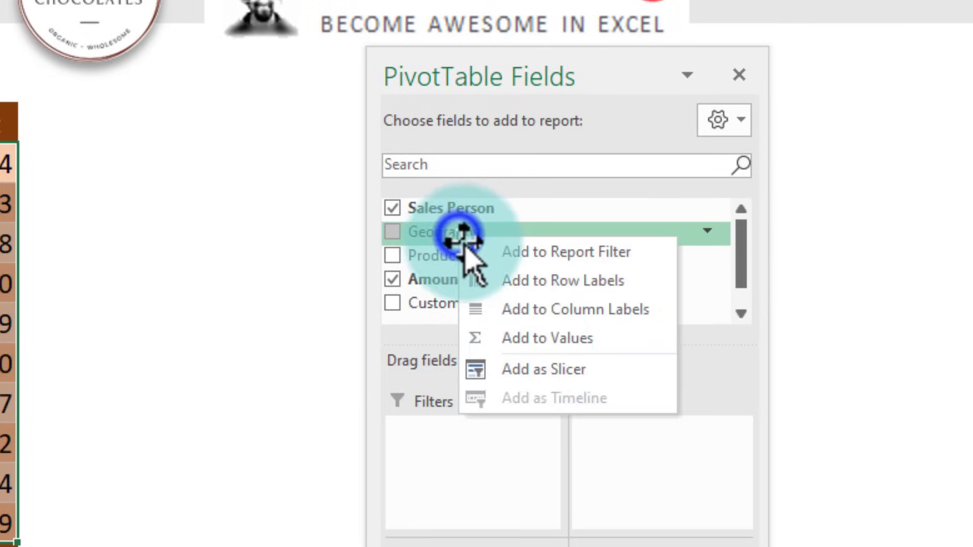
{"action": "left_click", "coordinate": [547, 375]}
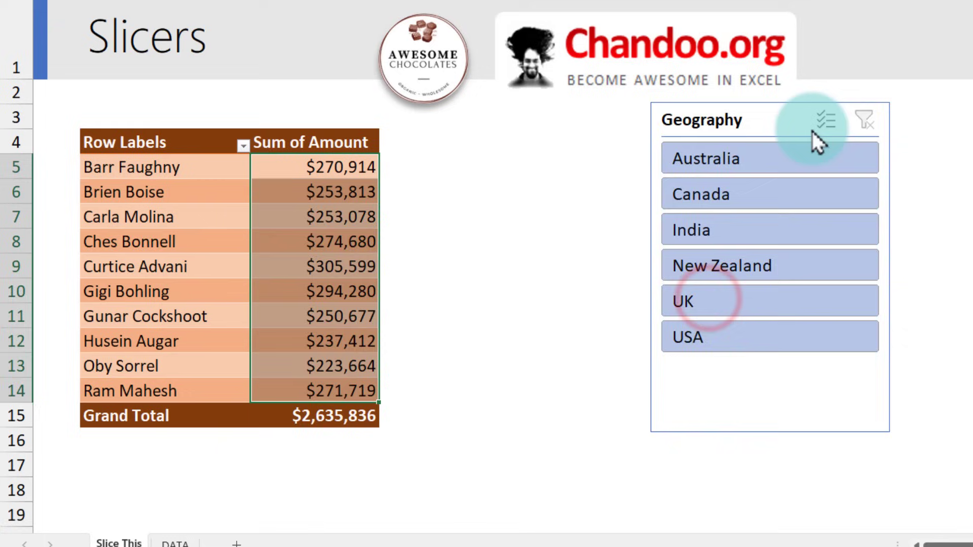
Move the Geography slicer beside the pivot, then filter through India, New Zealand, Australia, and Canada
{"action": "left_click_drag", "start_coordinate": [766, 123], "coordinate": [545, 142]}
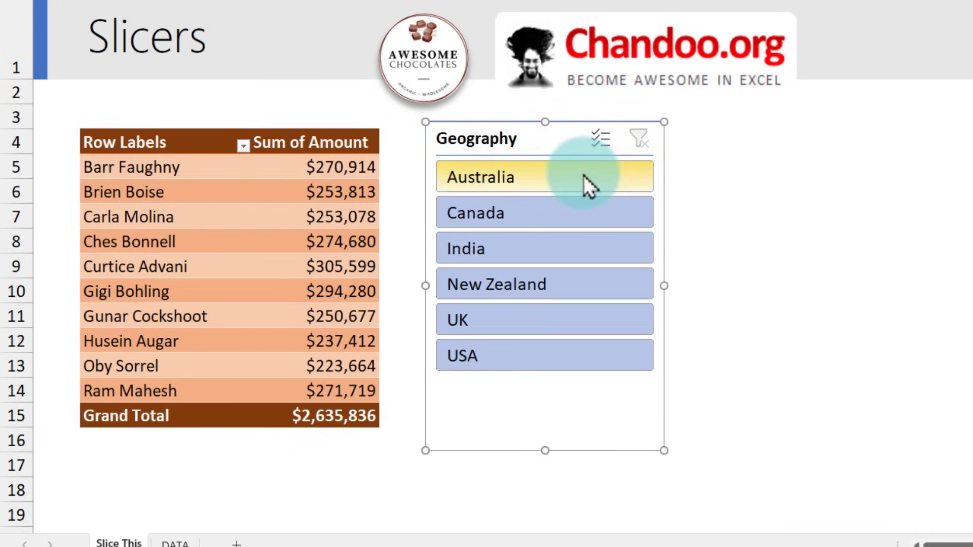
{"action": "left_click", "coordinate": [507, 251]}
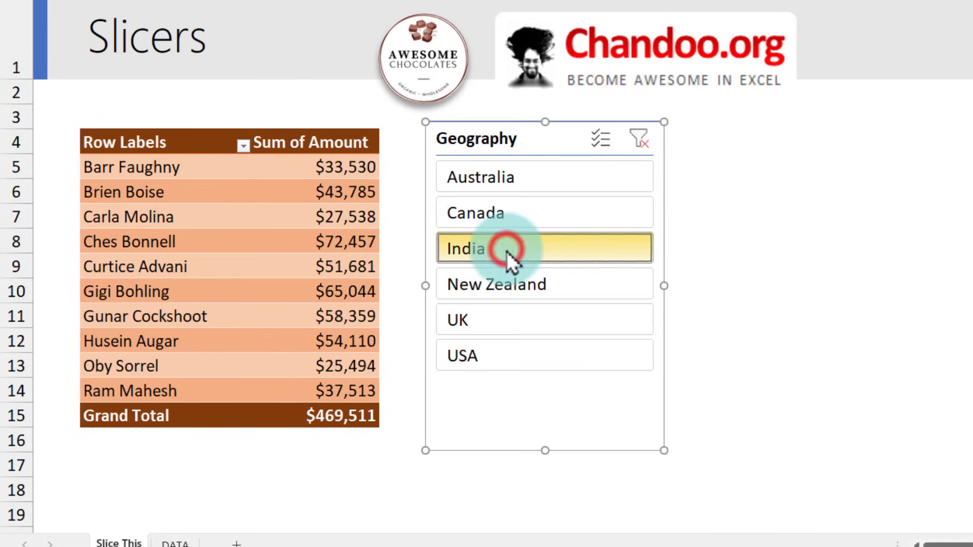
{"action": "left_click", "coordinate": [524, 288]}
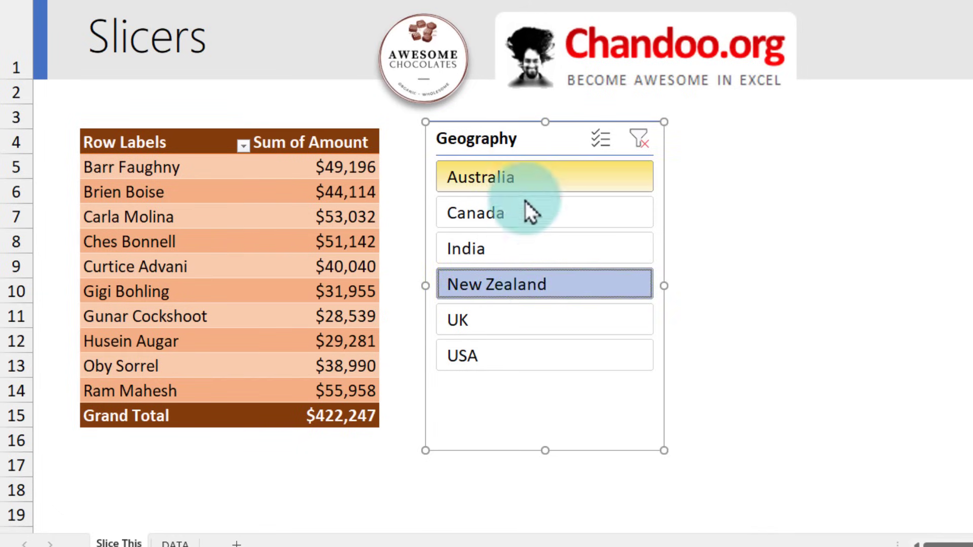
{"action": "left_click", "coordinate": [525, 187]}
{"action": "left_click", "coordinate": [502, 219]}
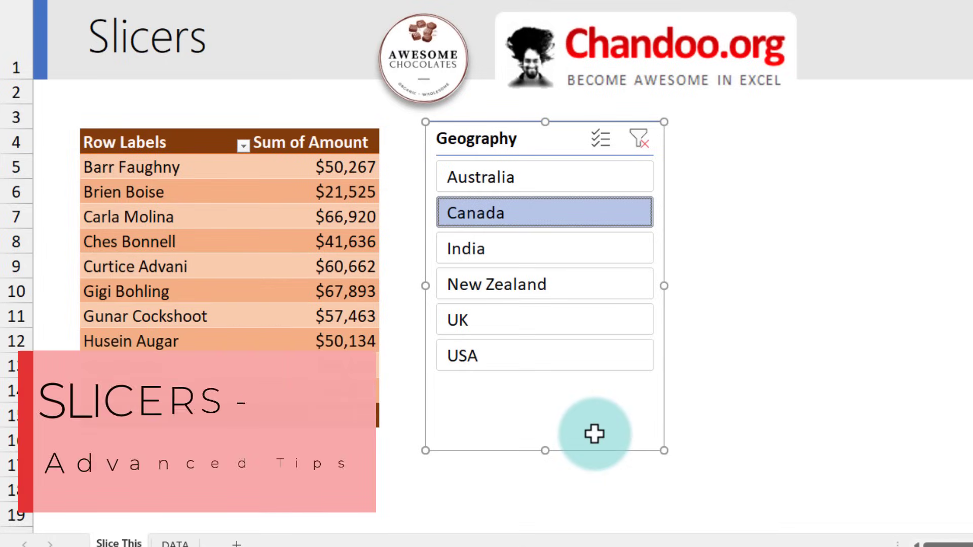
Compare Canada plus UK and other multi-country selections, then clear the Geography slicer filter
{"action": "key", "text": "Down"}
{"action": "key", "text": "Down"}
{"action": "key", "text": "Down"}
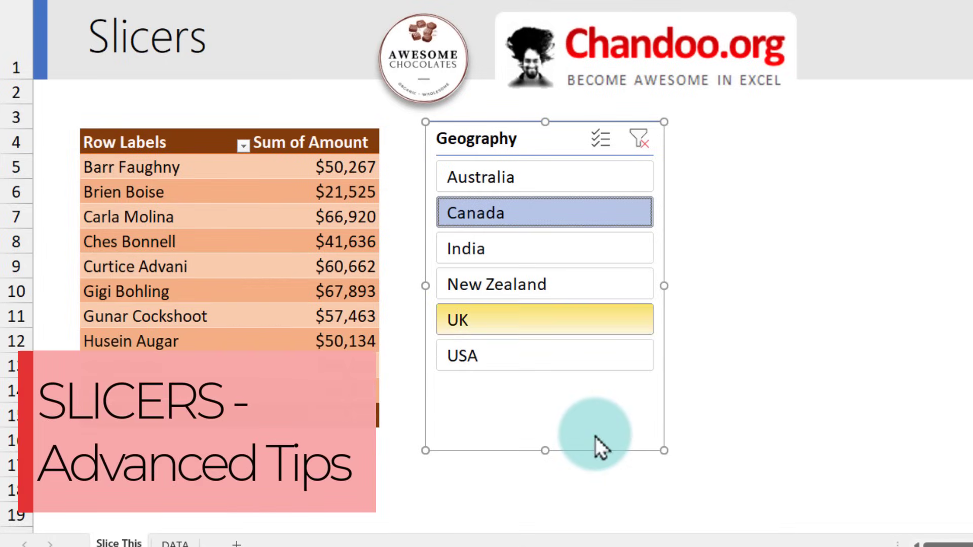
{"action": "key", "text": "Down"}
{"action": "key", "text": "Down"}
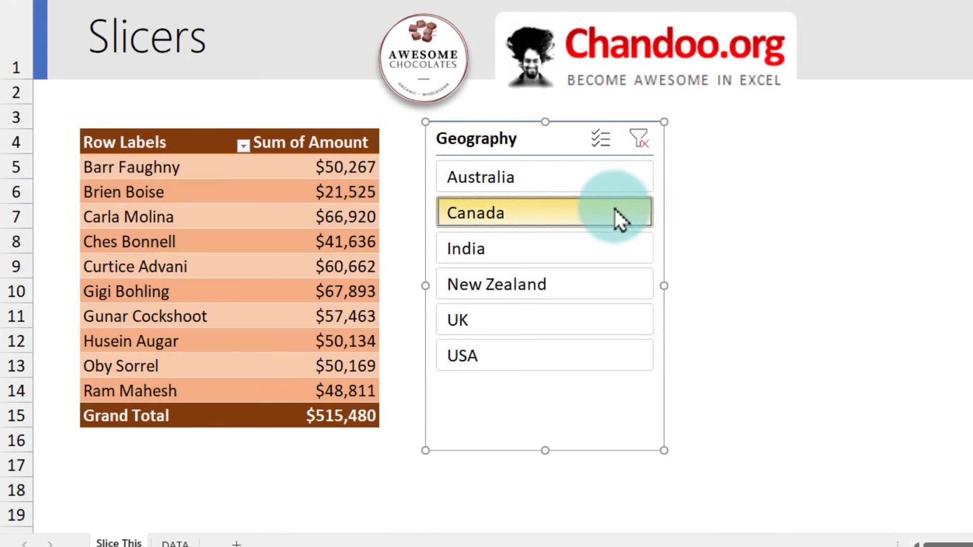
{"action": "left_click", "coordinate": [546, 322], "text": "ctrl"}
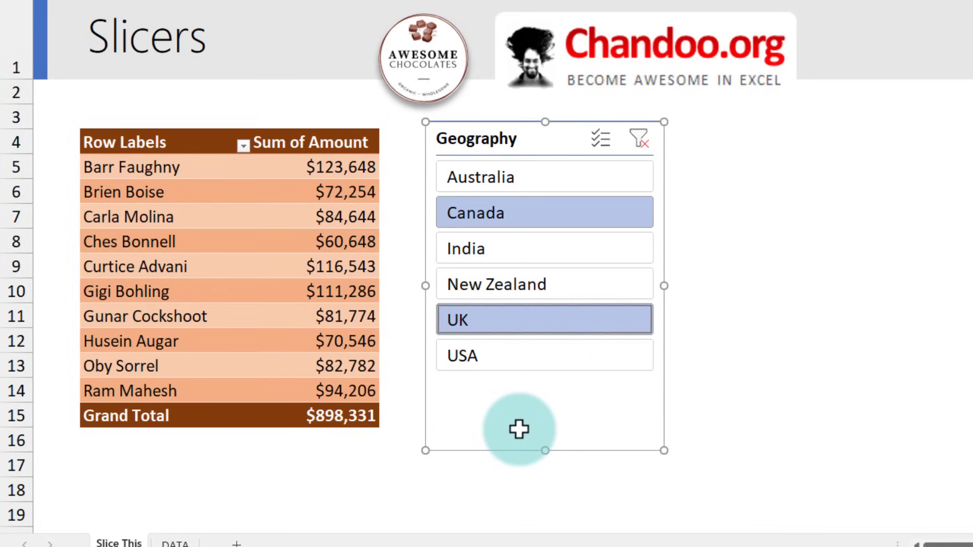
{"action": "left_click_drag", "start_coordinate": [576, 171], "coordinate": [576, 247]}
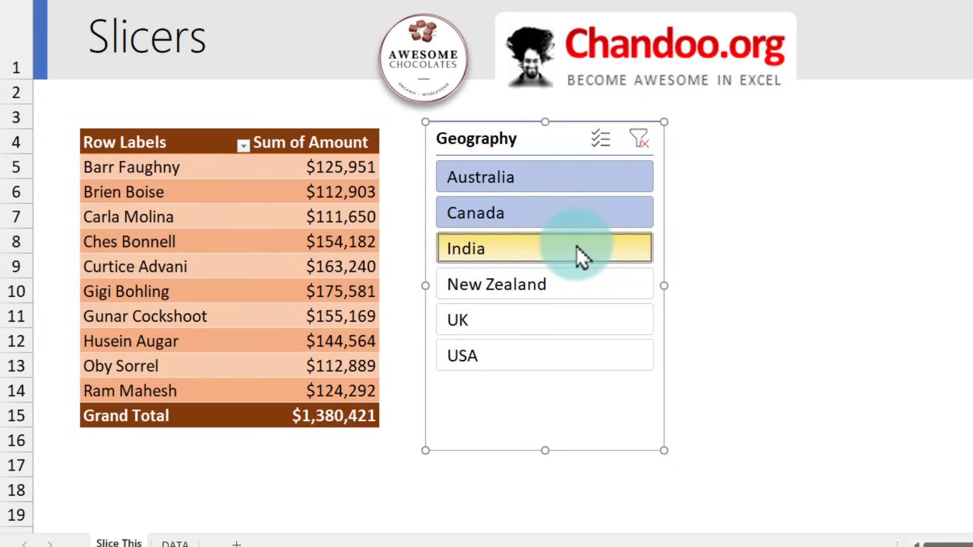
{"action": "left_click_drag", "start_coordinate": [531, 175], "coordinate": [527, 258]}
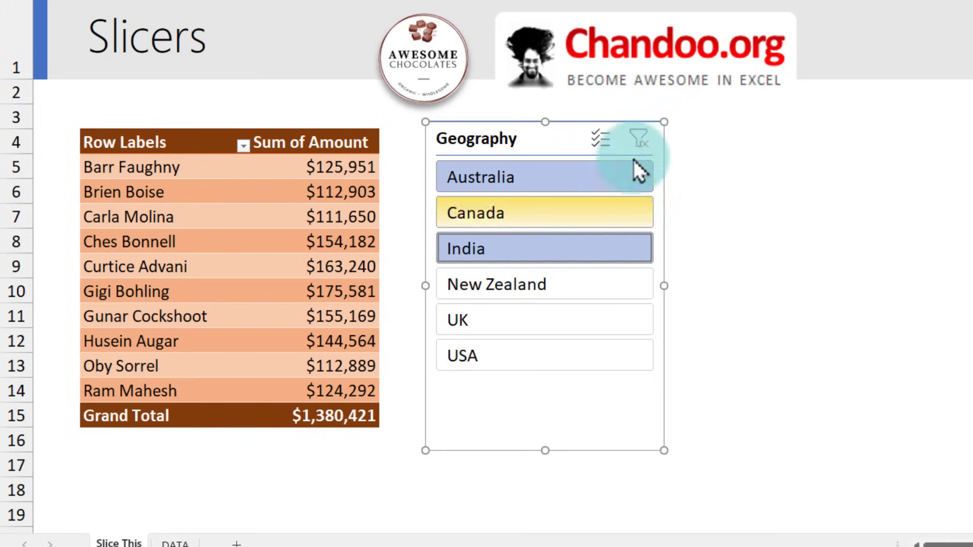
{"action": "left_click", "coordinate": [640, 145]}
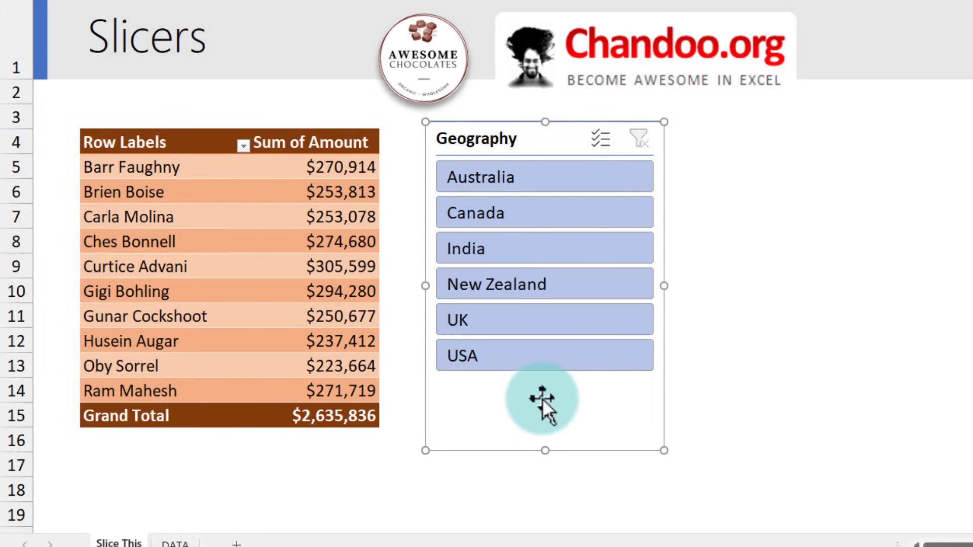
{"action": "left_click_drag", "start_coordinate": [332, 166], "coordinate": [322, 416]}
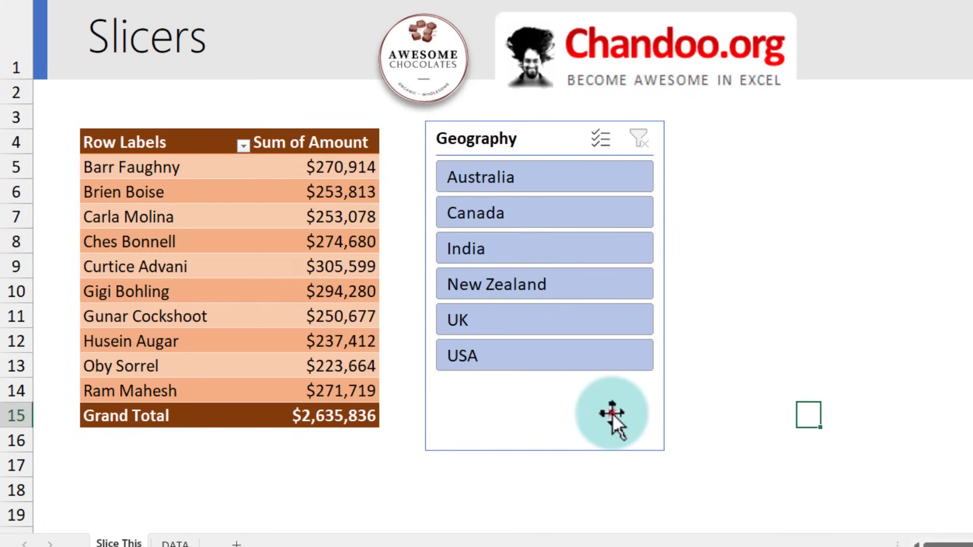
Select the Geography slicer and show its Slicer tab with styles and 2.76" by 2" size
{"action": "left_click", "coordinate": [612, 413]}
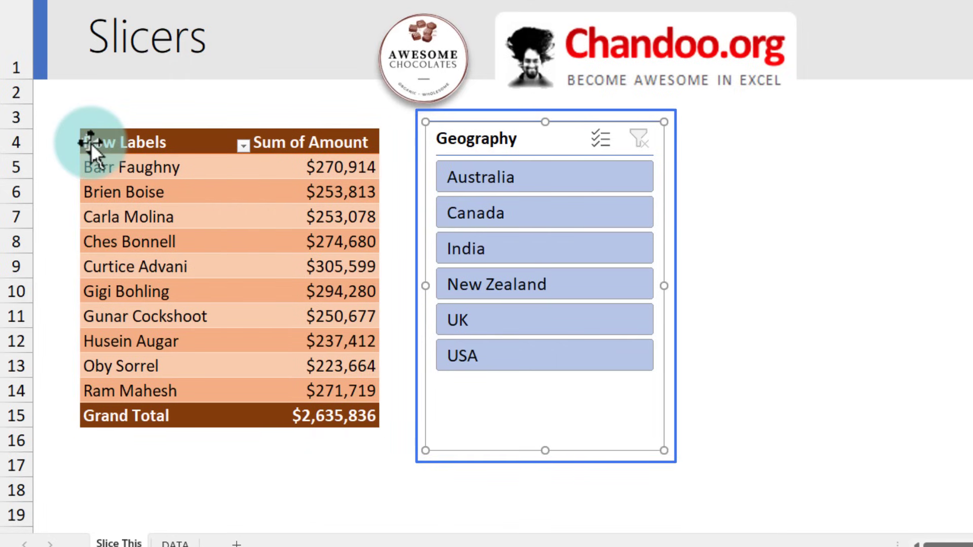
{"action": "left_click", "coordinate": [533, 411]}
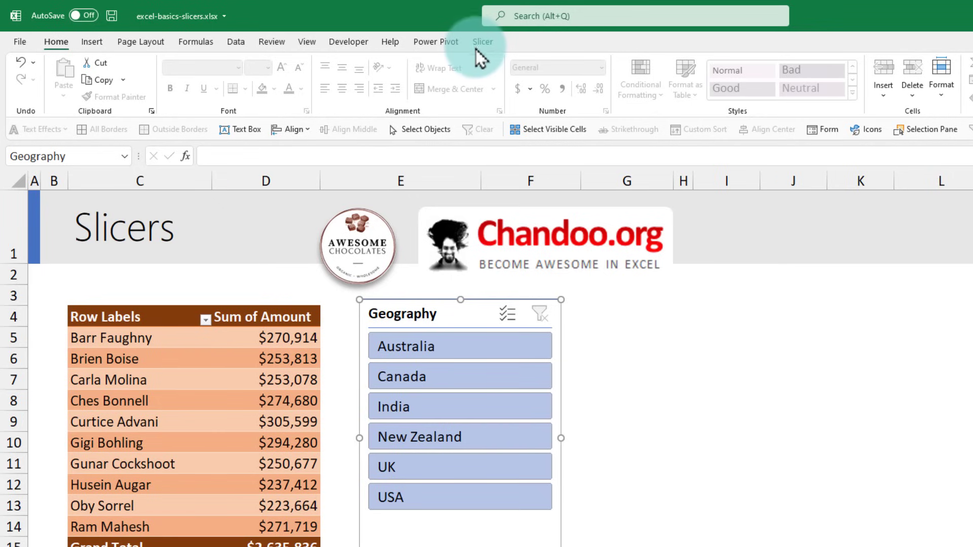
{"action": "left_click", "coordinate": [474, 41]}
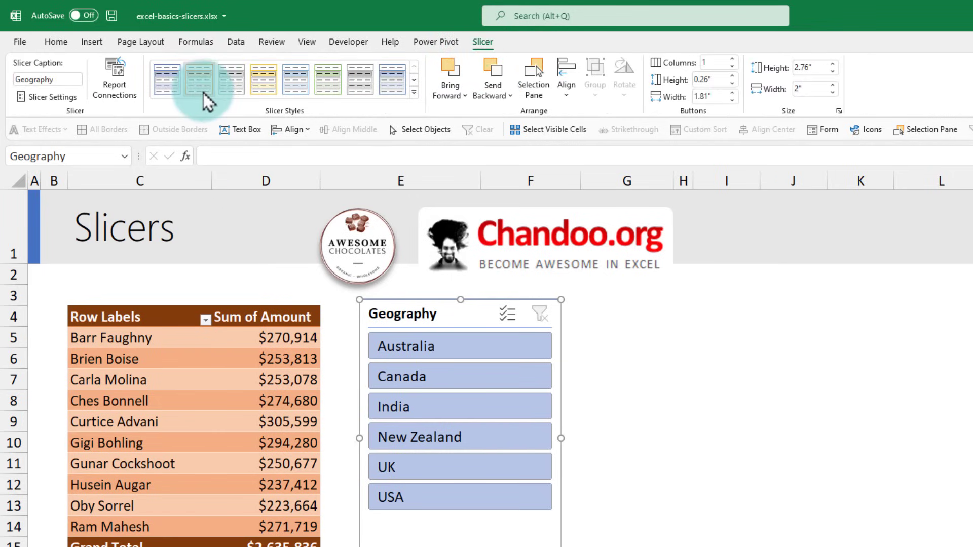
Give the Geography slicer a dark orange style and two columns, and shrink it to 1.31" tall
{"action": "left_click", "coordinate": [414, 92]}
{"action": "left_click", "coordinate": [198, 159]}
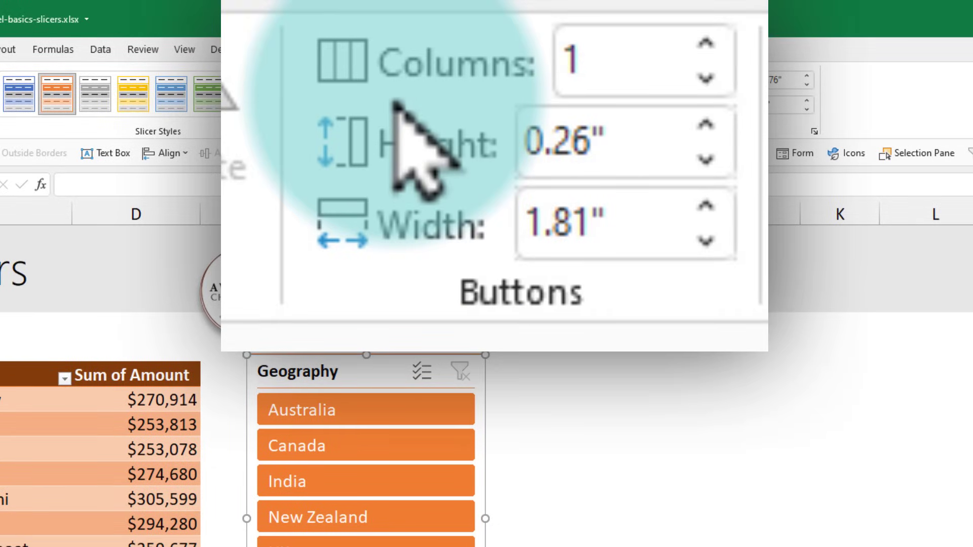
{"action": "left_click", "coordinate": [706, 43]}
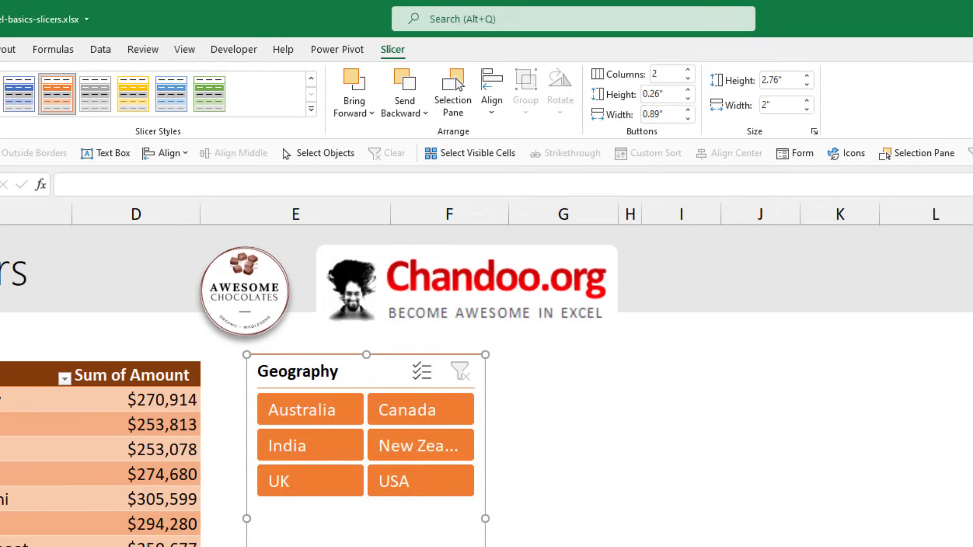
{"action": "left_click_drag", "start_coordinate": [378, 546], "coordinate": [378, 512]}
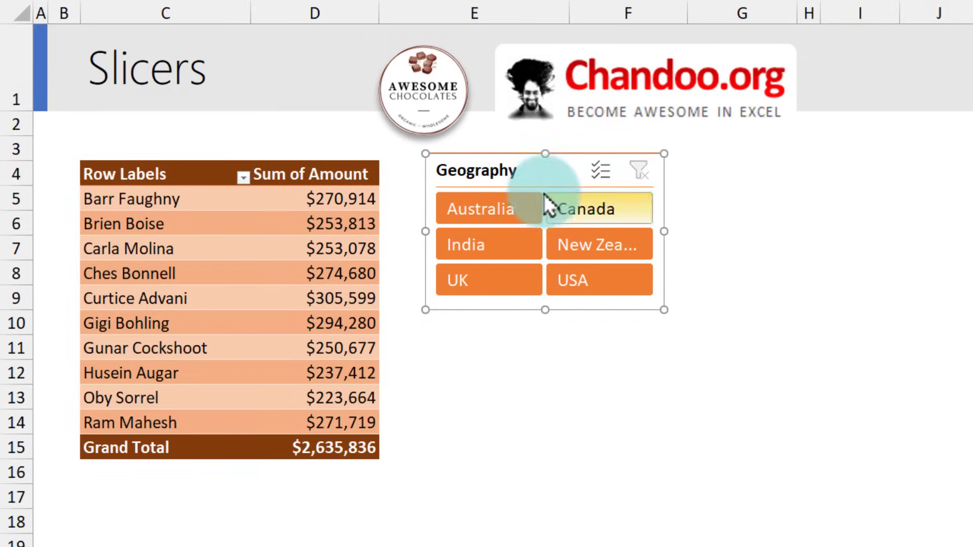
Change the Geography slicer caption to 'Pick a country' in Slicer Settings
{"action": "right_click", "coordinate": [548, 176]}
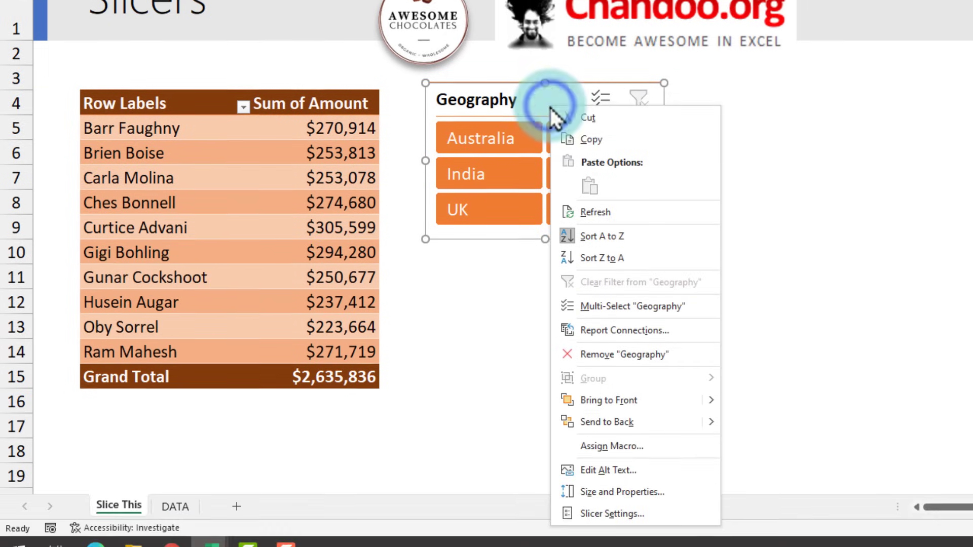
{"action": "left_click", "coordinate": [601, 494]}
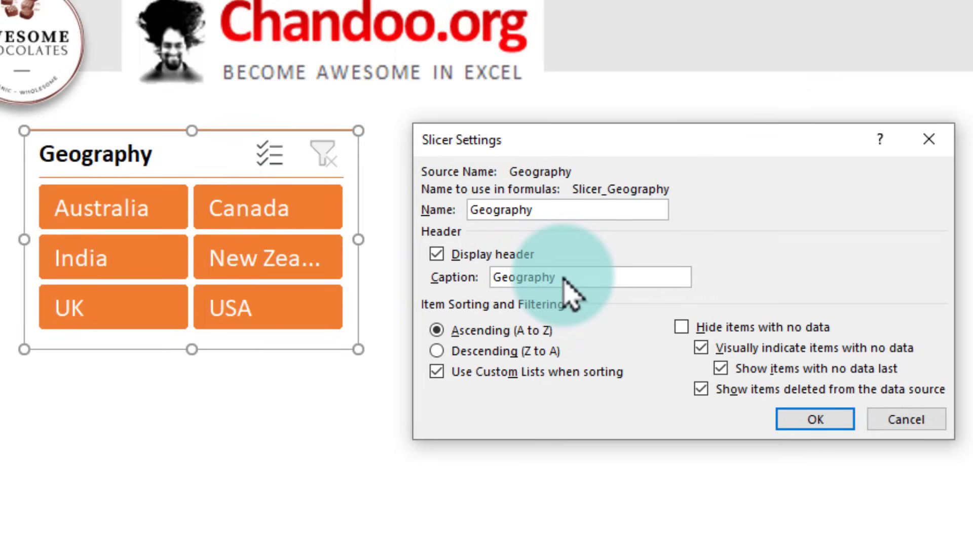
{"action": "double_click", "coordinate": [516, 276]}
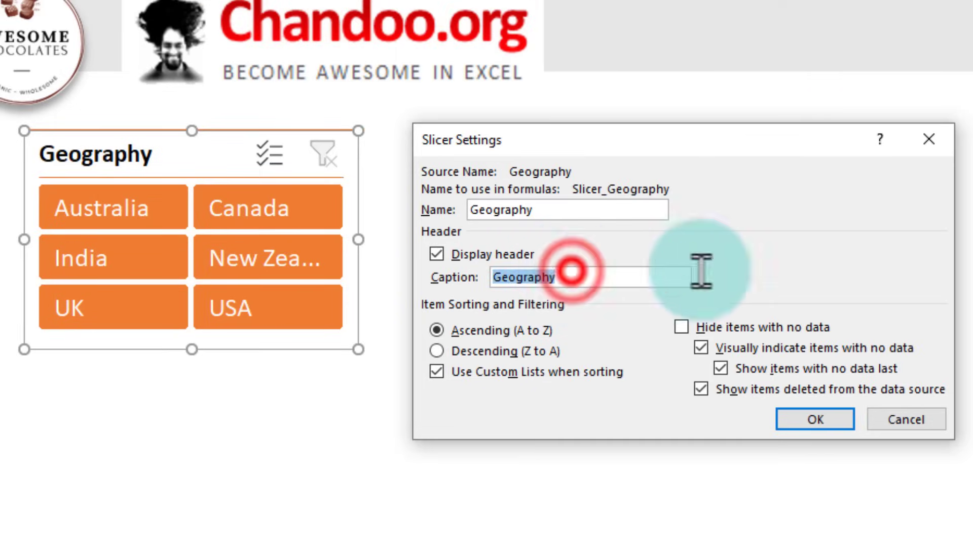
{"action": "type", "text": "Pick a country"}
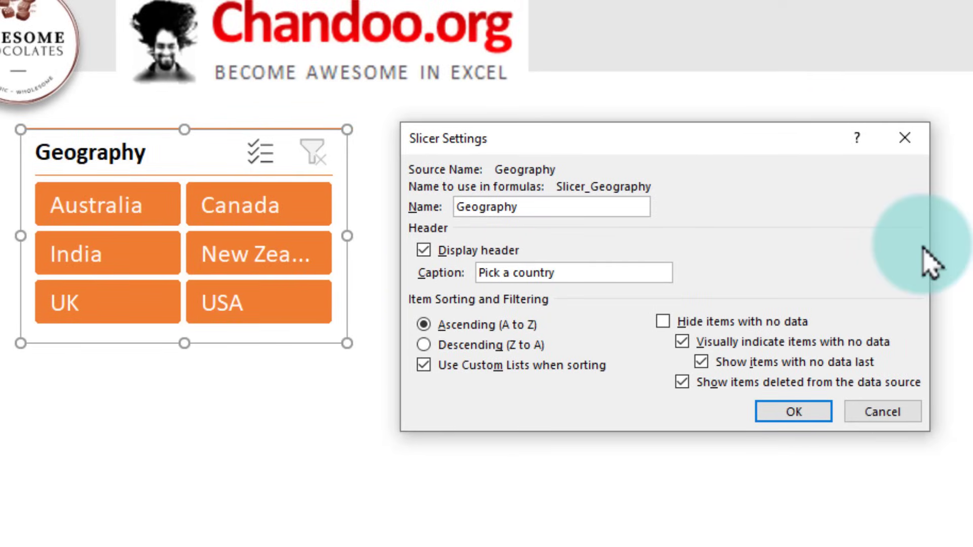
{"action": "left_click", "coordinate": [772, 413]}
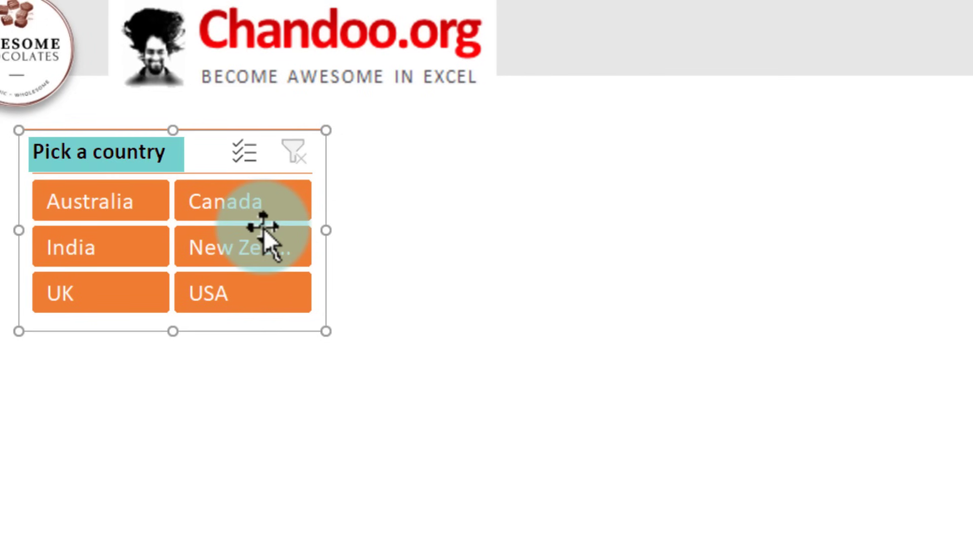
Turn off the slicer's header in Slicer Settings, leaving only the country buttons
{"action": "right_click", "coordinate": [318, 124]}
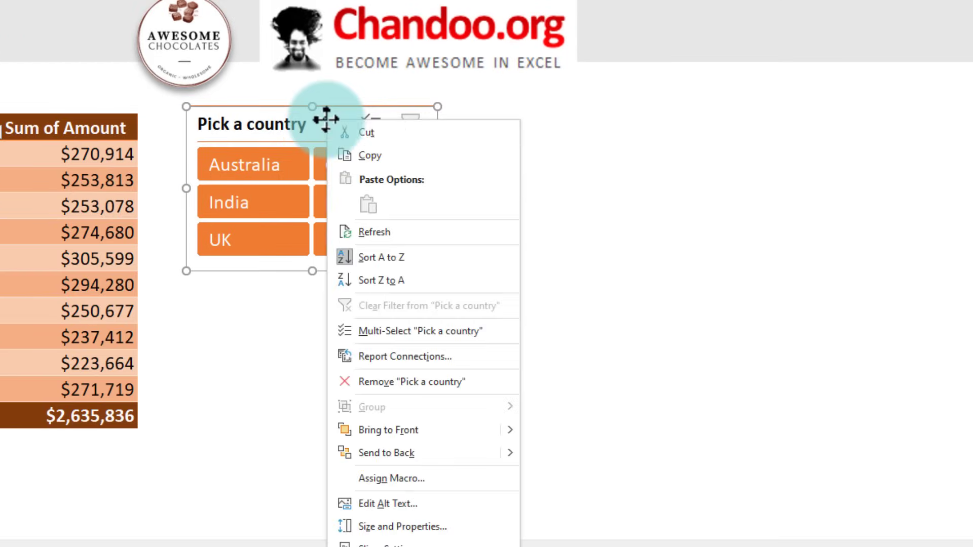
{"action": "left_click", "coordinate": [396, 542]}
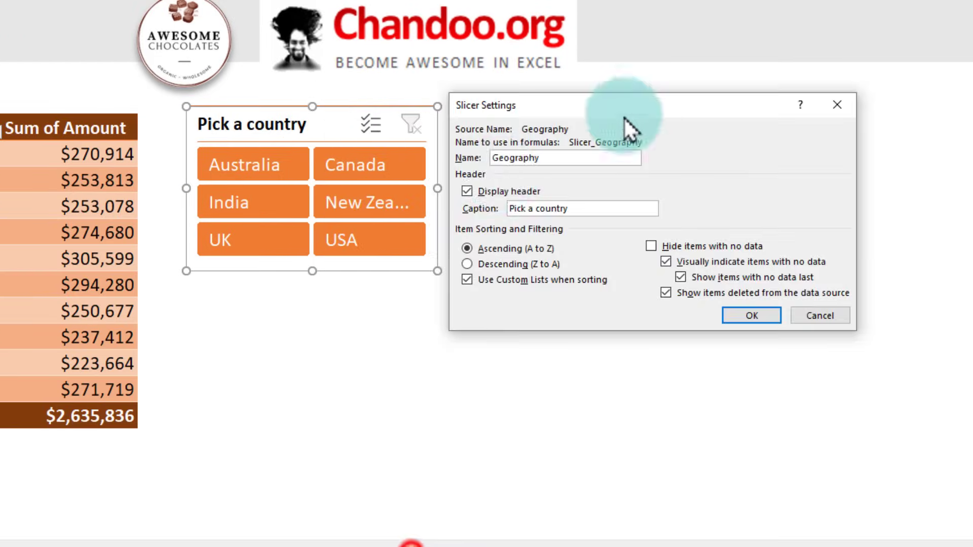
{"action": "left_click", "coordinate": [467, 191]}
{"action": "key", "text": "Return"}
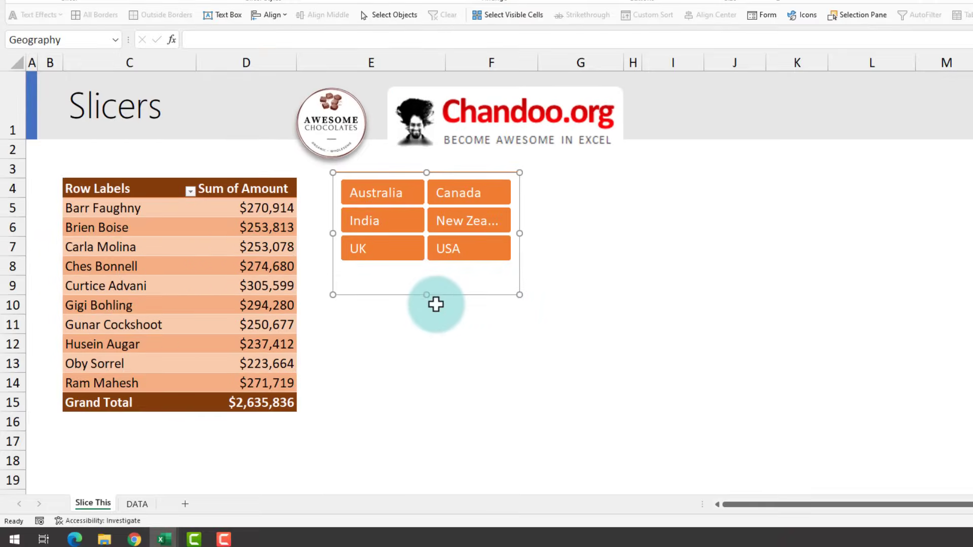
Add a Product slicer and place it to the right of the country slicer
{"action": "key", "text": "Escape"}
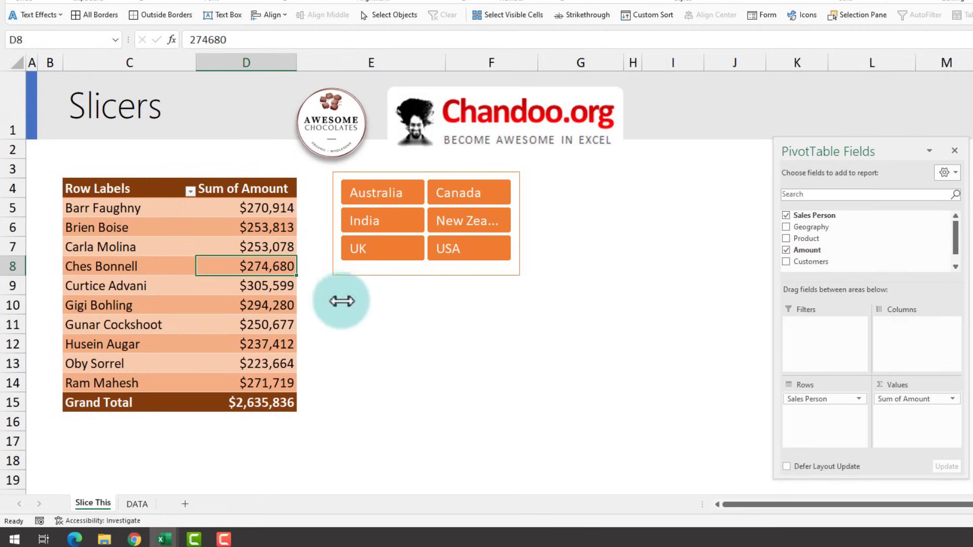
{"action": "right_click", "coordinate": [815, 239]}
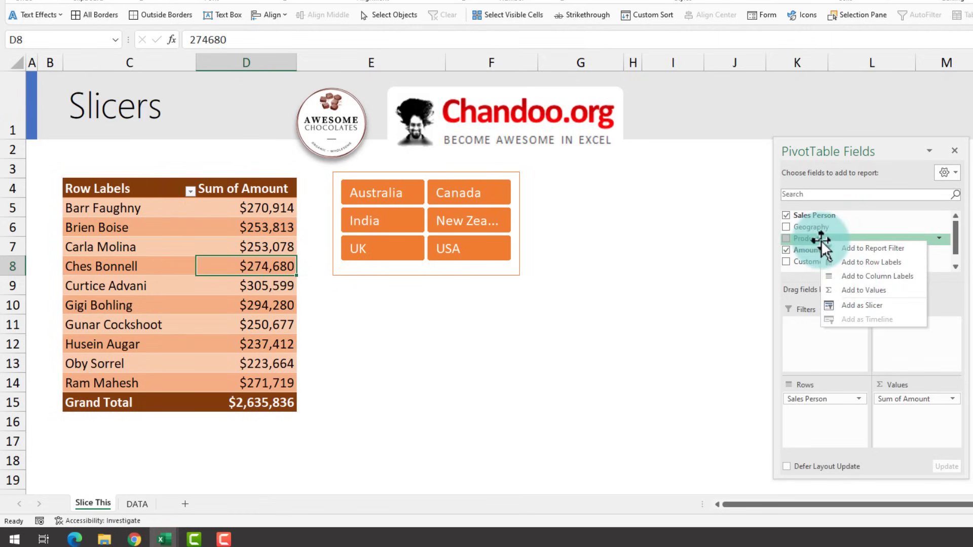
{"action": "left_click", "coordinate": [860, 305]}
{"action": "left_click_drag", "start_coordinate": [588, 177], "coordinate": [624, 190]}
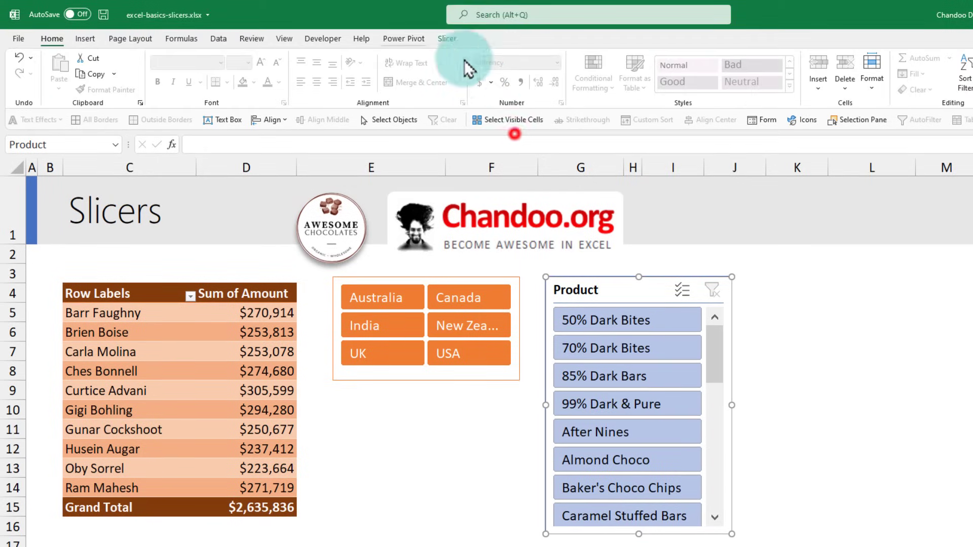
{"action": "left_click", "coordinate": [447, 39]}
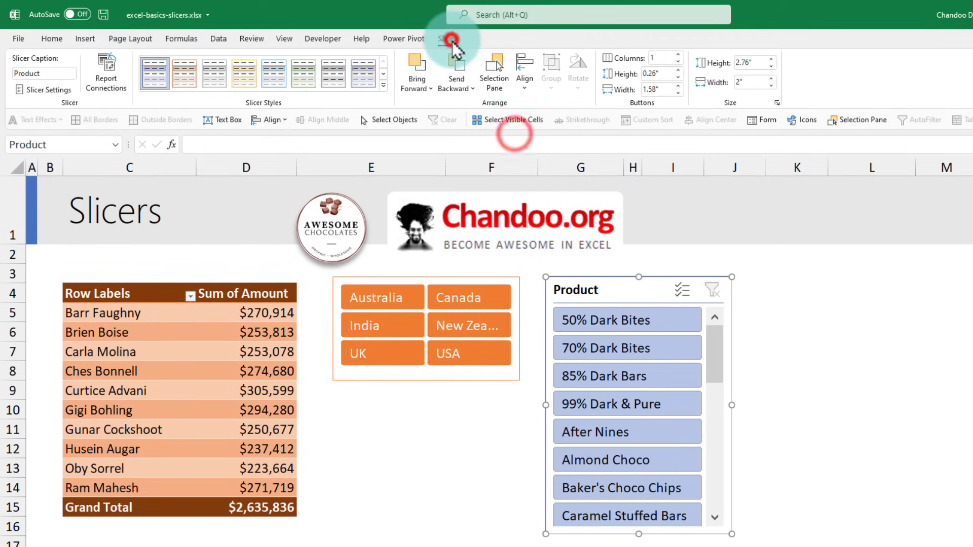
Widen the Product slicer into two columns and filter to India and 50% Dark Bites ($25,347)
{"action": "left_click", "coordinate": [679, 55]}
{"action": "left_click_drag", "start_coordinate": [730, 532], "coordinate": [905, 501]}
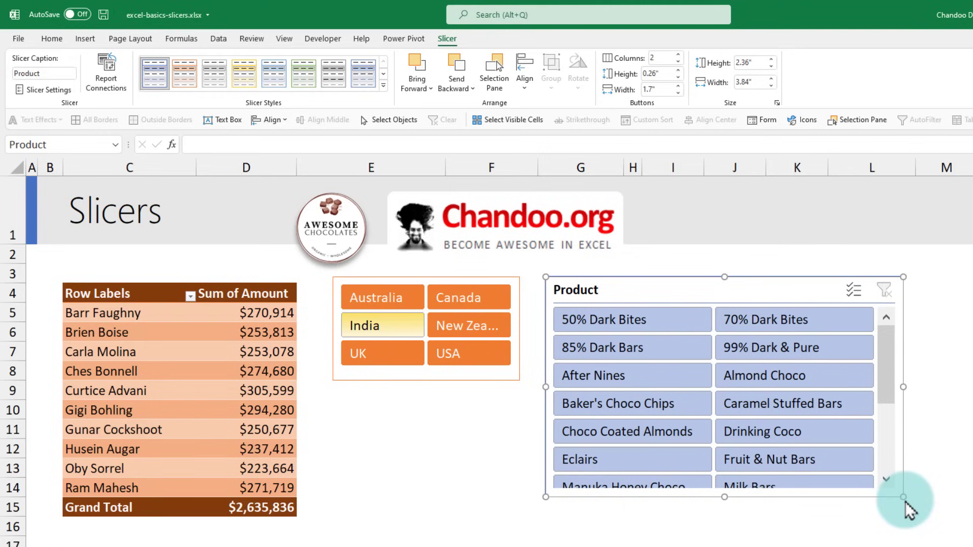
{"action": "left_click", "coordinate": [381, 328]}
{"action": "left_click", "coordinate": [602, 321]}
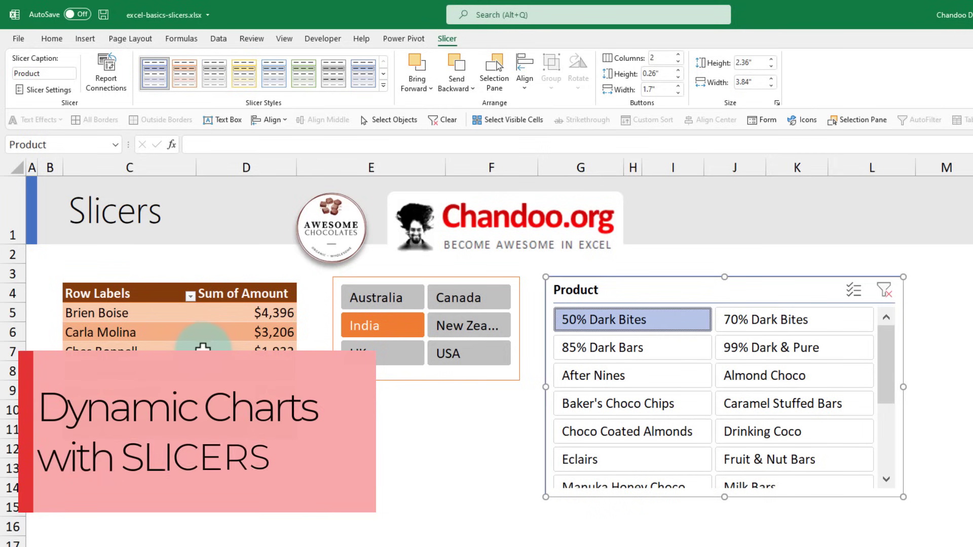
{"action": "left_click", "coordinate": [139, 333]}
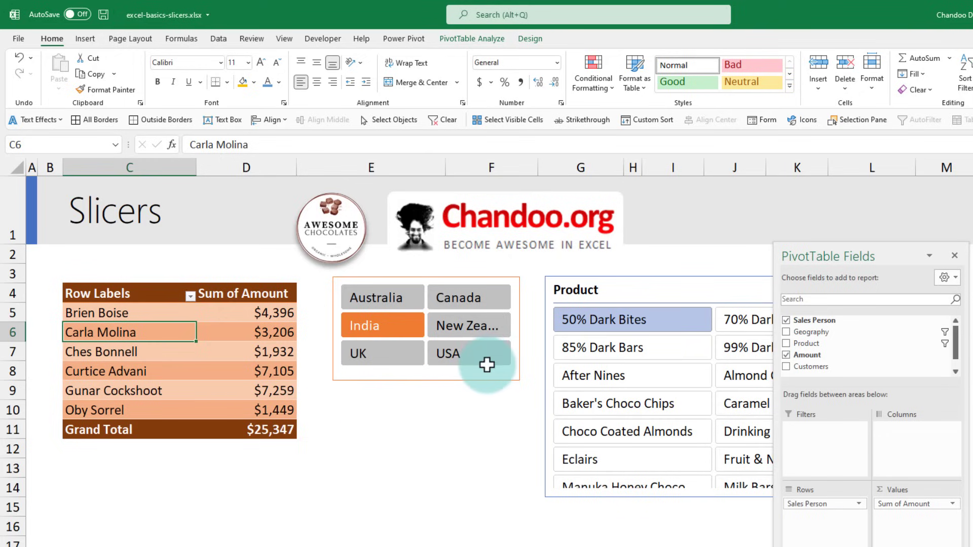
Insert a clustered column pivot chart of Sum of Amount by salesperson and move it below the pivot
{"action": "left_click", "coordinate": [85, 39]}
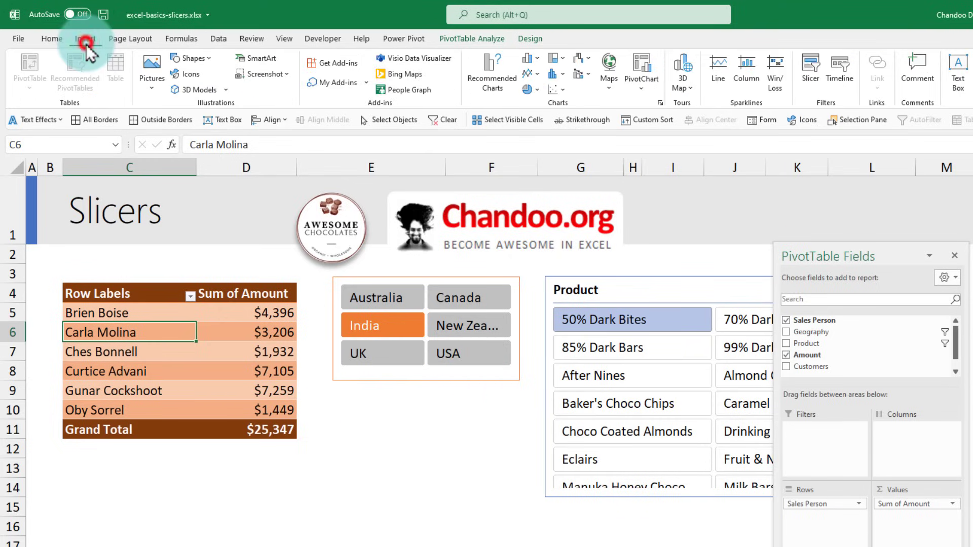
{"action": "left_click", "coordinate": [496, 66]}
{"action": "left_click", "coordinate": [512, 282]}
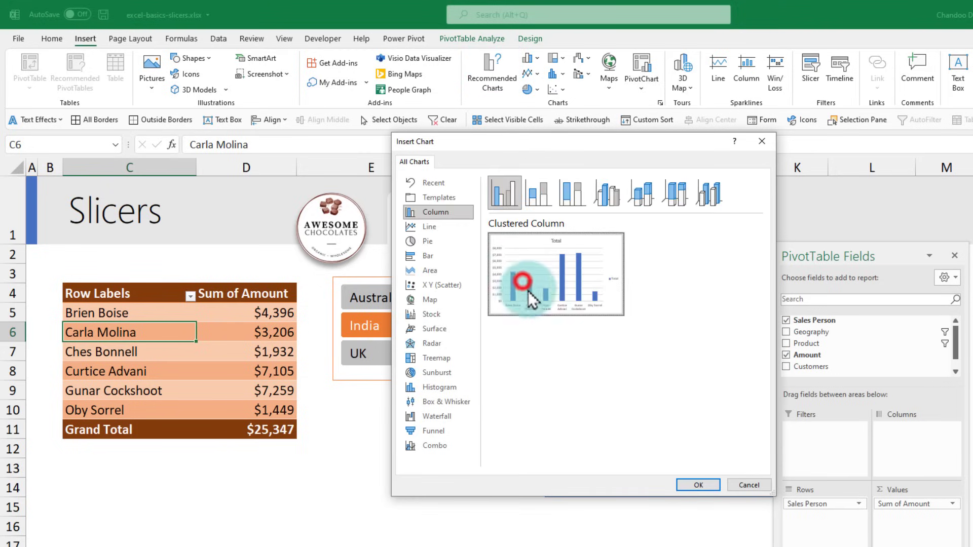
{"action": "left_click", "coordinate": [694, 485]}
{"action": "left_click_drag", "start_coordinate": [563, 290], "coordinate": [258, 433]}
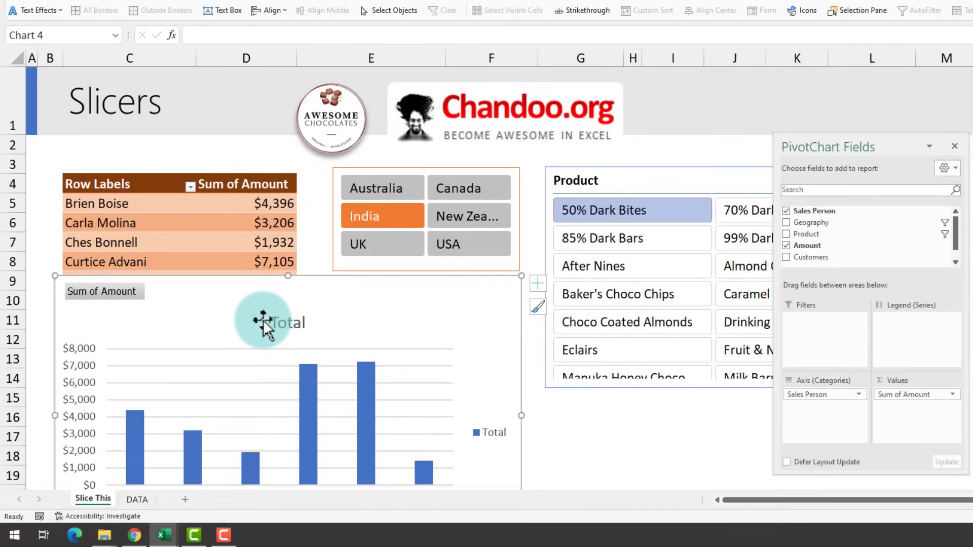
{"action": "scroll", "coordinate": [342, 392], "scroll_direction": "down", "scroll_amount": 3}
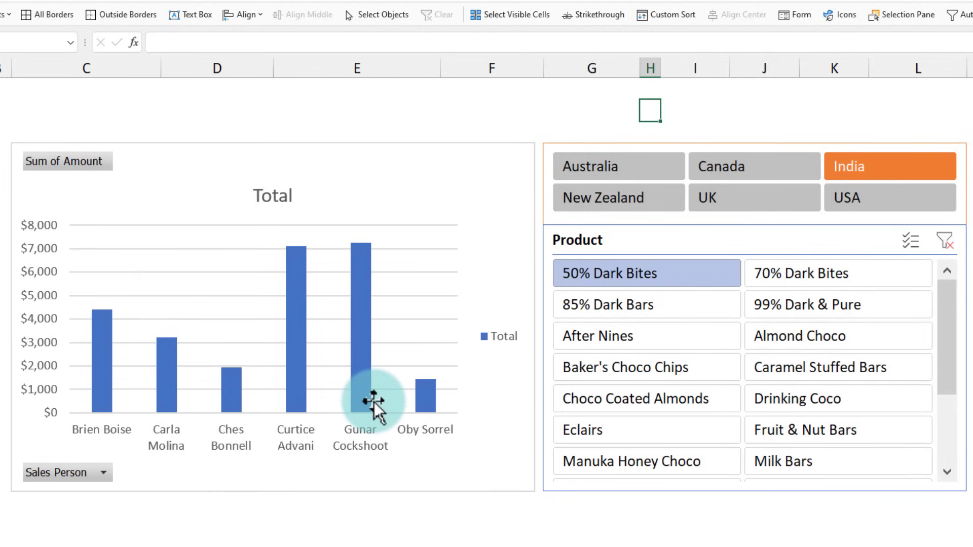
Slice to Australia, Canada and India plus 50%, 70% Dark Bites, 85% Dark Bars, 99% Dark & Pure
{"action": "left_click_drag", "start_coordinate": [612, 165], "coordinate": [879, 167]}
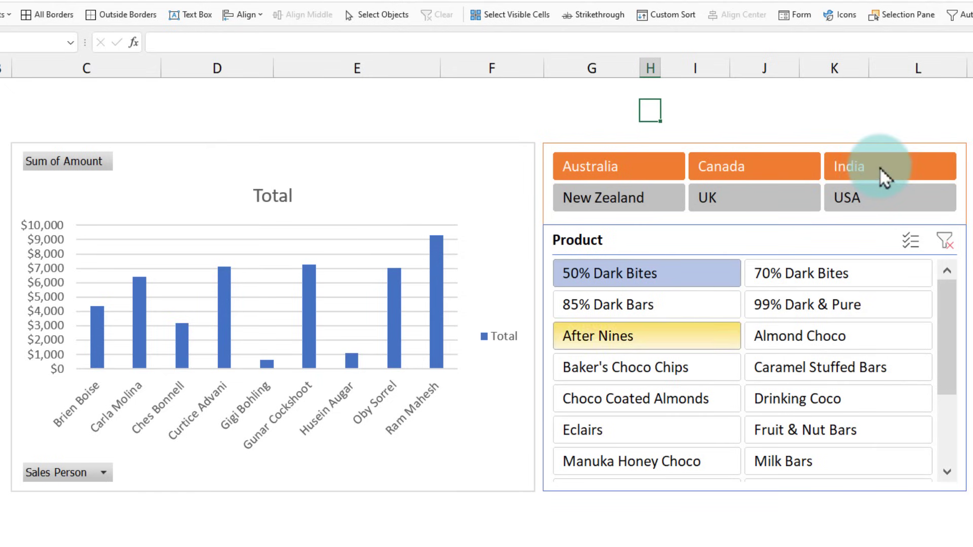
{"action": "left_click", "coordinate": [656, 278]}
{"action": "left_click", "coordinate": [788, 273]}
{"action": "left_click", "coordinate": [651, 305]}
{"action": "left_click", "coordinate": [839, 307]}
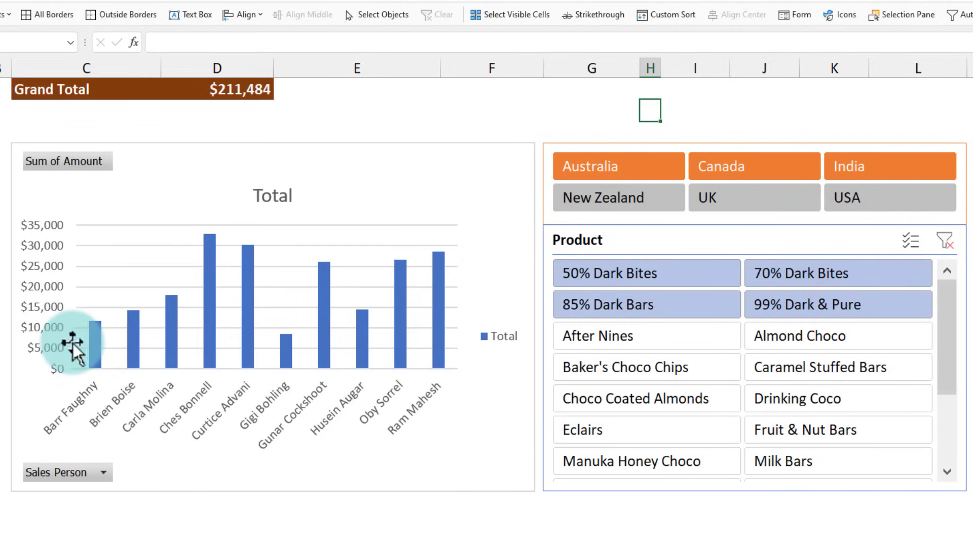